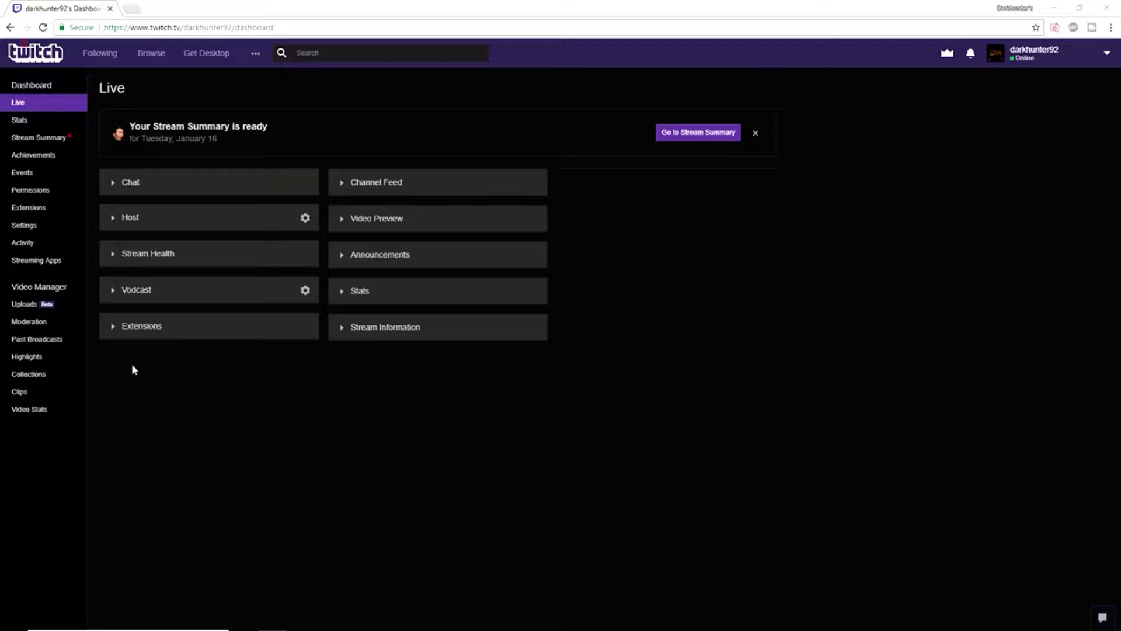
- Go to the channel's dashboard settings to confirm past broadcasts are stored
{"action": "left_click", "coordinate": [24, 228]}
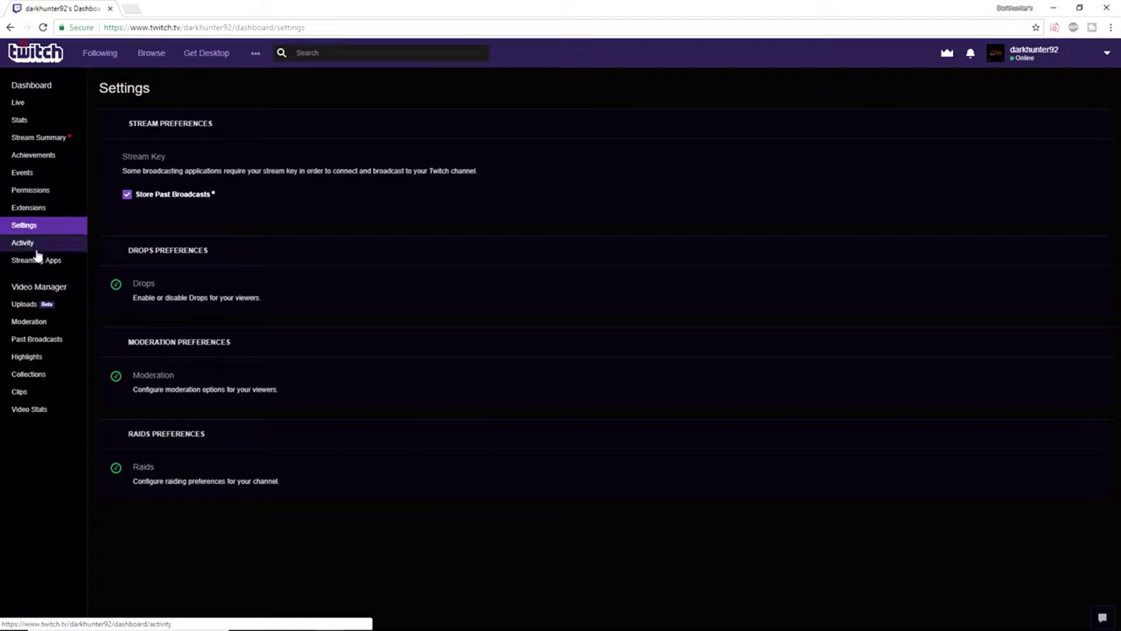
- In Past Broadcasts, show the actions menu for the Jan 12, 2018 broadcast
{"action": "left_click", "coordinate": [38, 343]}
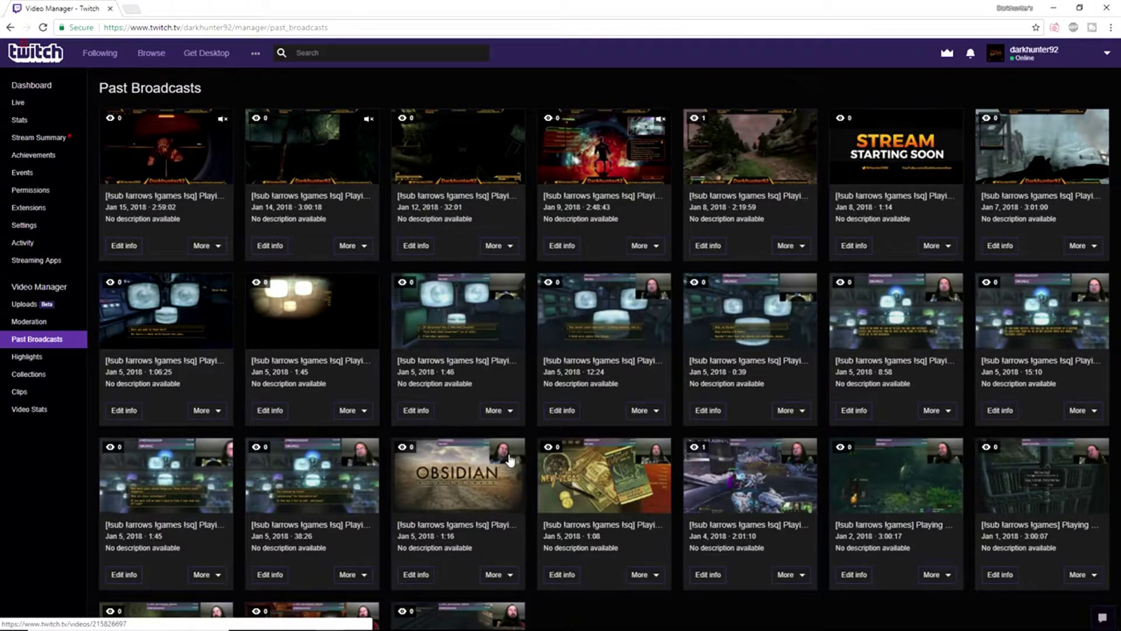
{"action": "left_click", "coordinate": [498, 249]}
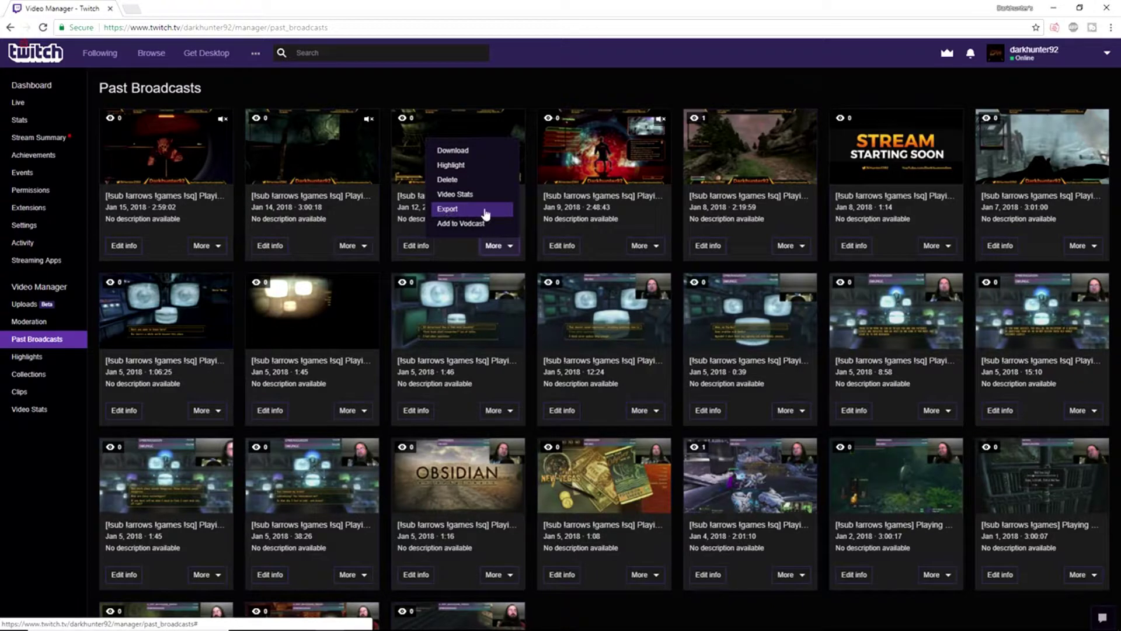
- Export the Fallout: New Vegas broadcast to YouTube with Public privacy
{"action": "left_click", "coordinate": [448, 213]}
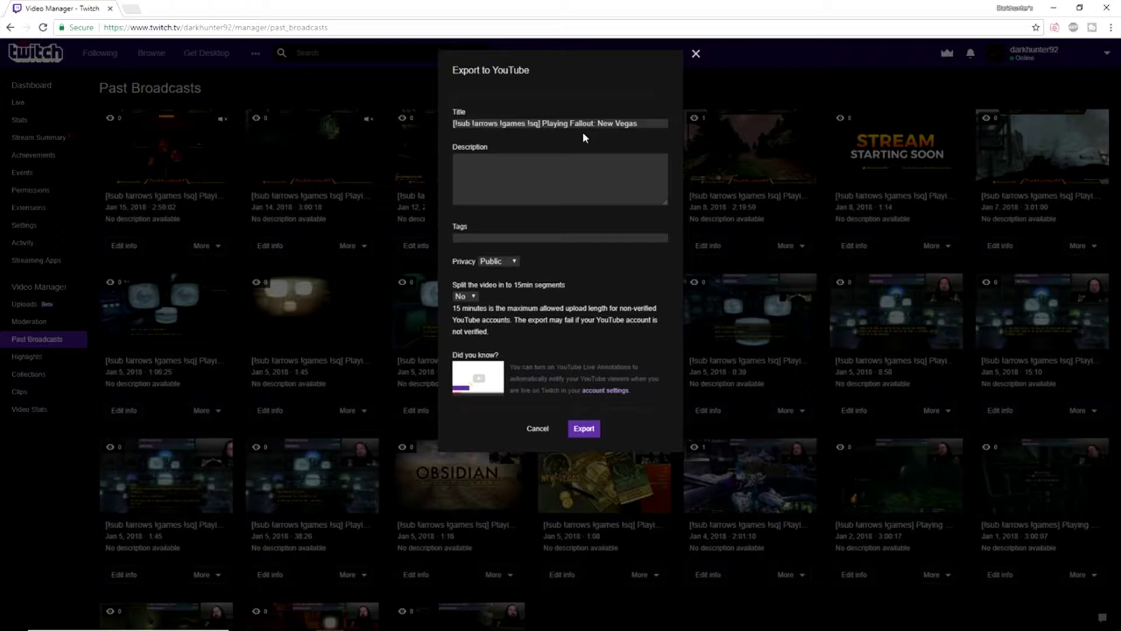
{"action": "left_click", "coordinate": [493, 263]}
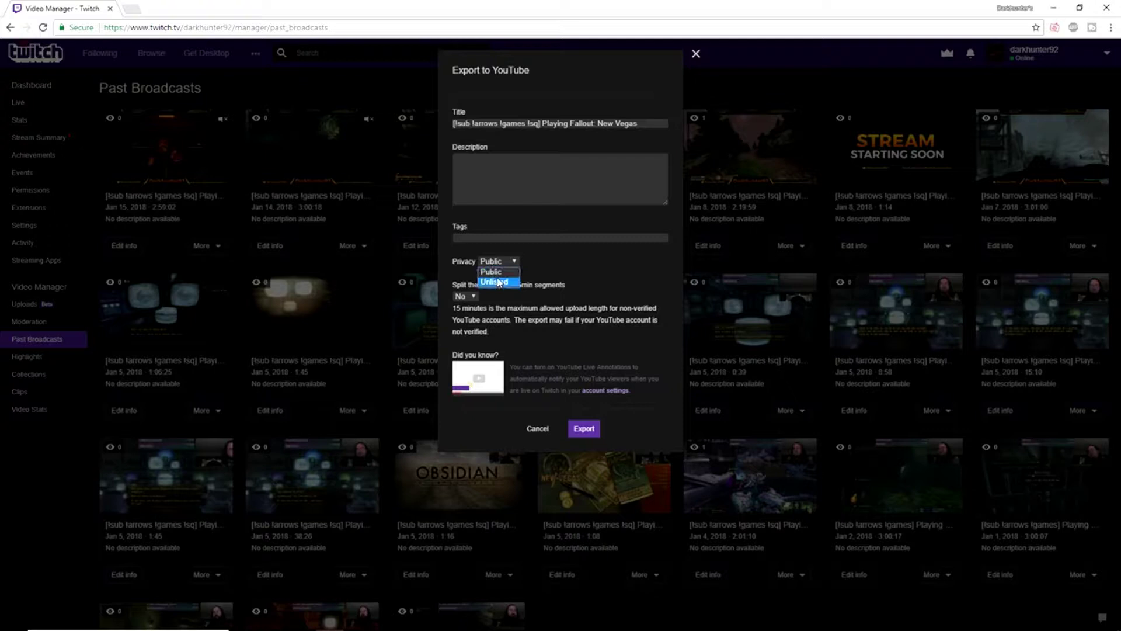
{"action": "left_click", "coordinate": [545, 262]}
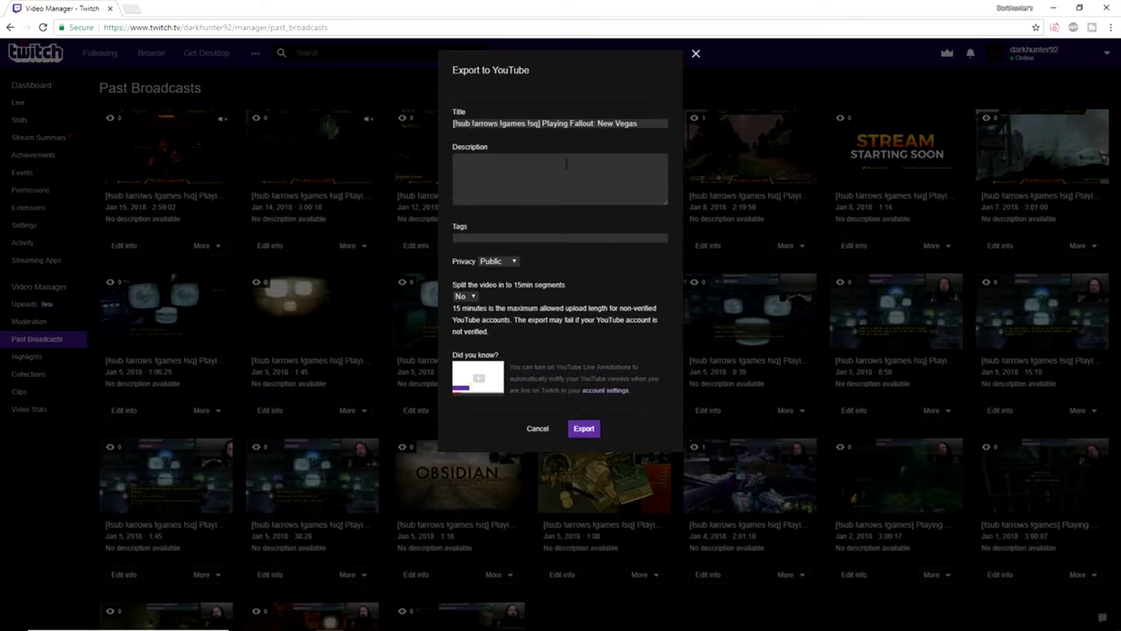
{"action": "left_click", "coordinate": [587, 431]}
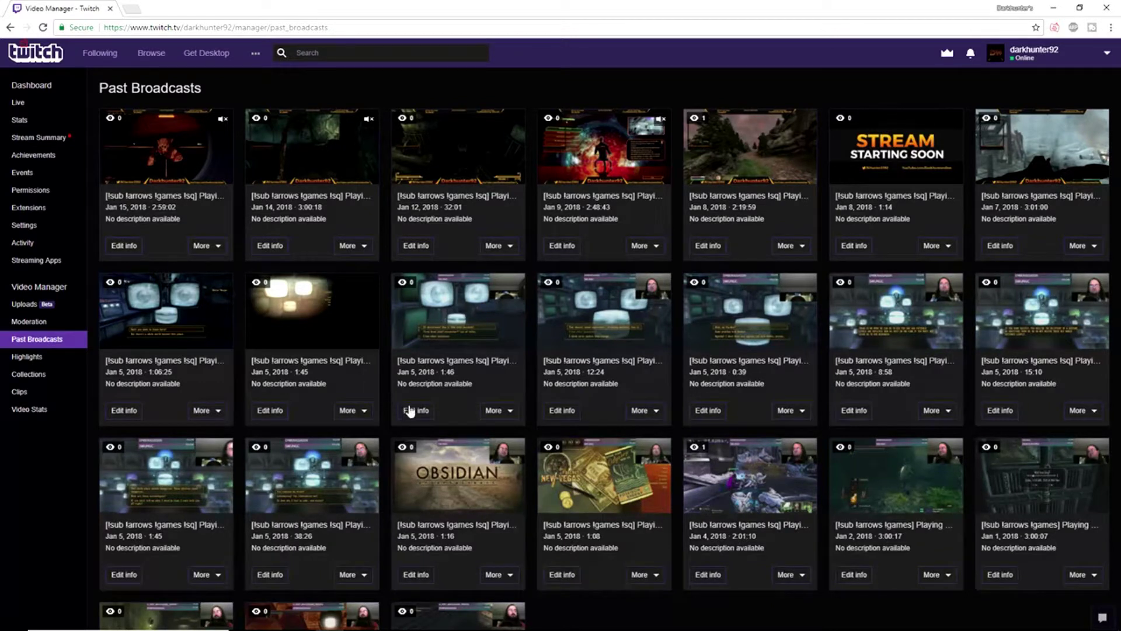
- Prepare the Jan 5, 2018 12:24 broadcast for download from its More menu
{"action": "left_click", "coordinate": [647, 410]}
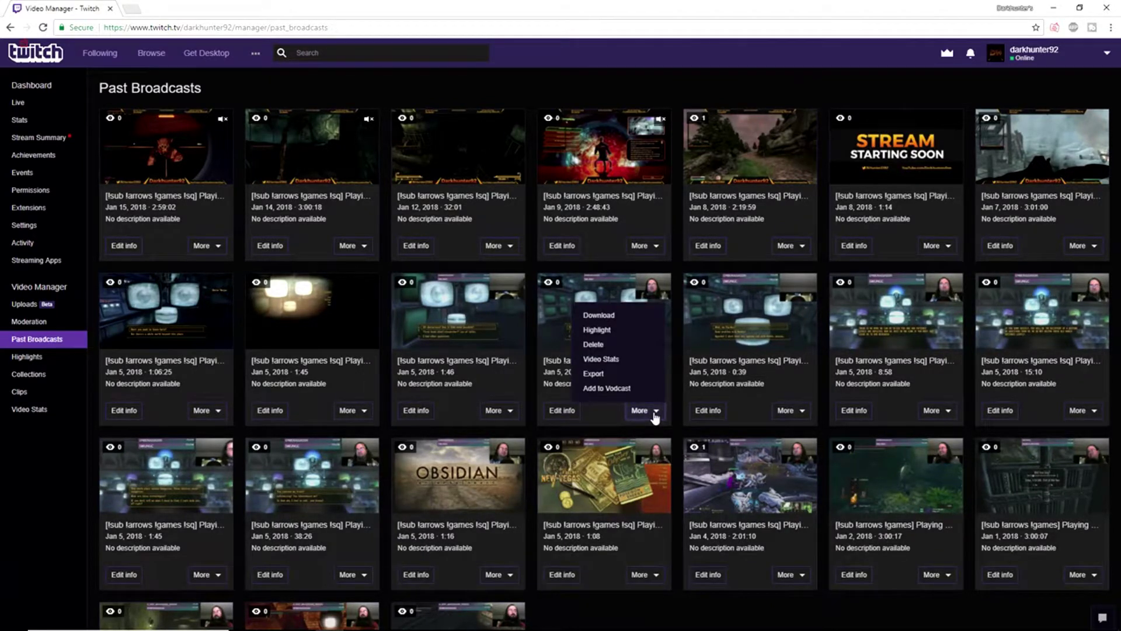
{"action": "left_click", "coordinate": [616, 318]}
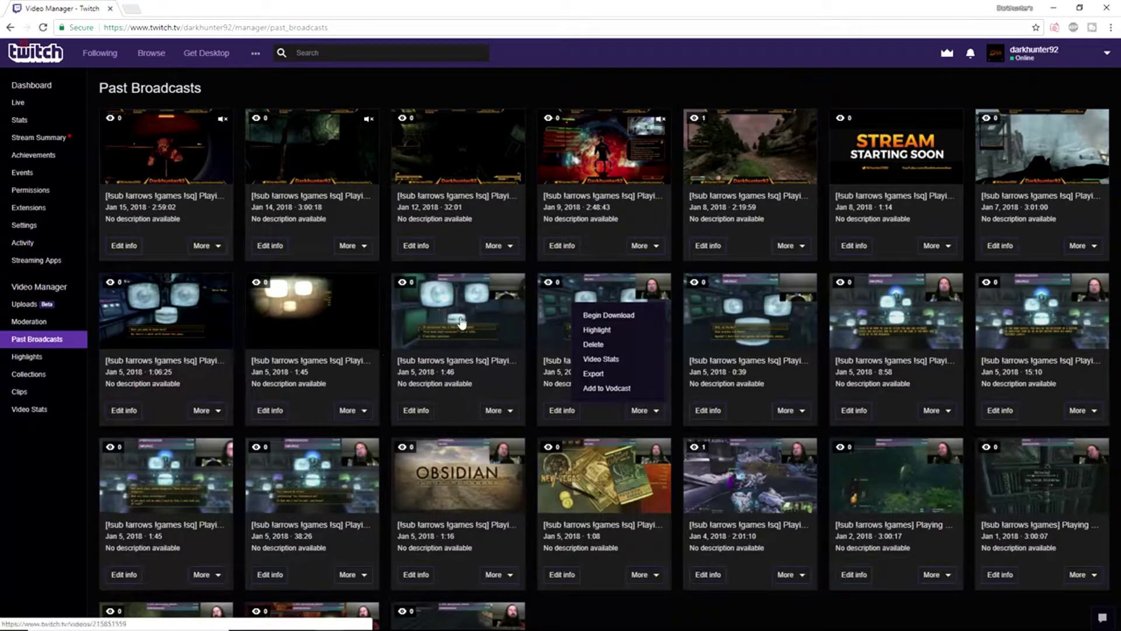
- Begin downloading the Jan 5, 2018 12:24 broadcast as an MP4 file
{"action": "left_click", "coordinate": [601, 316]}
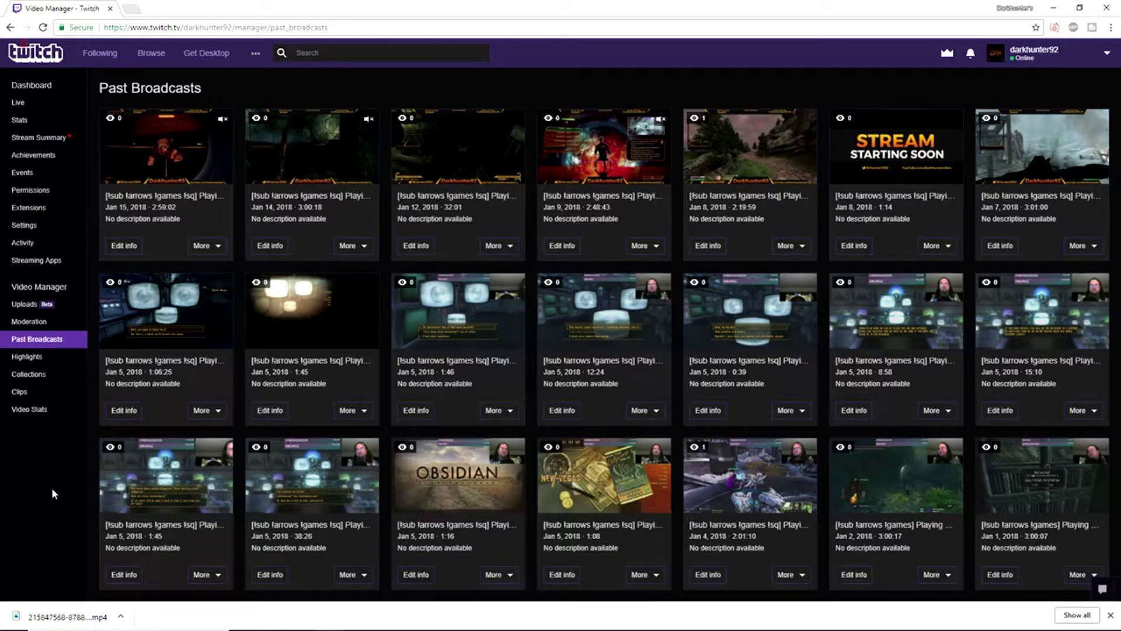
{"action": "left_click", "coordinate": [10, 27]}
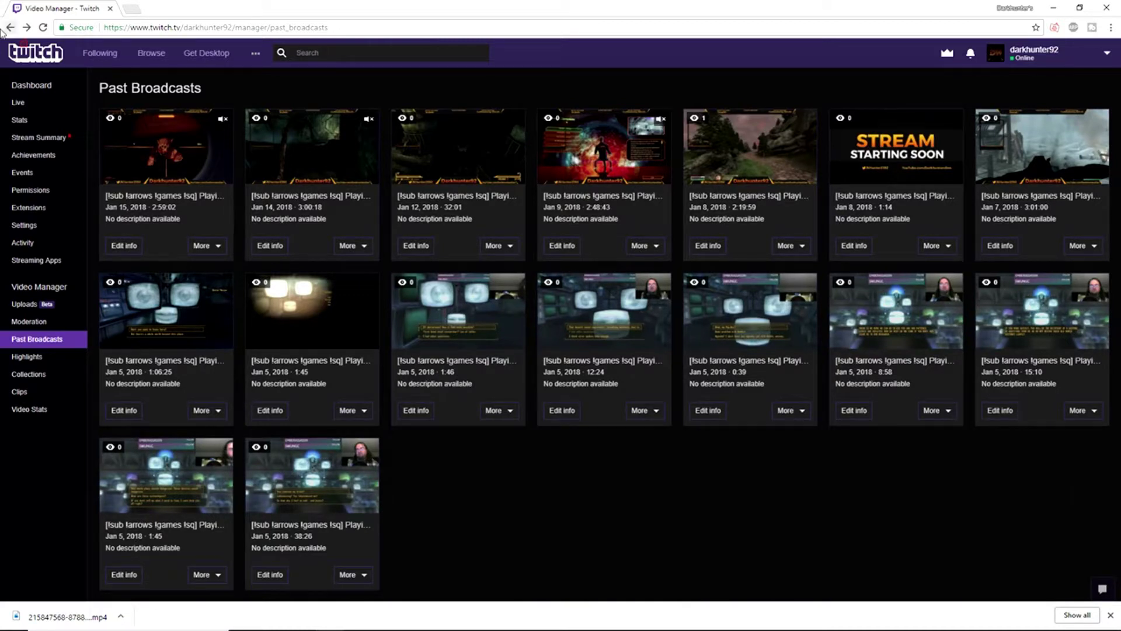